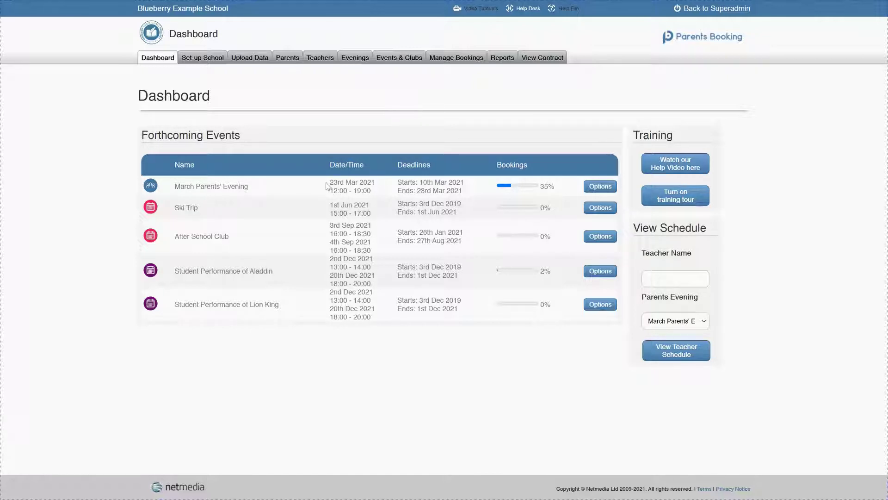
# Add a new teacher to the master list with the teacher's name, subject P1A and department P1A, and save the record.
pyautogui.click(328, 65)
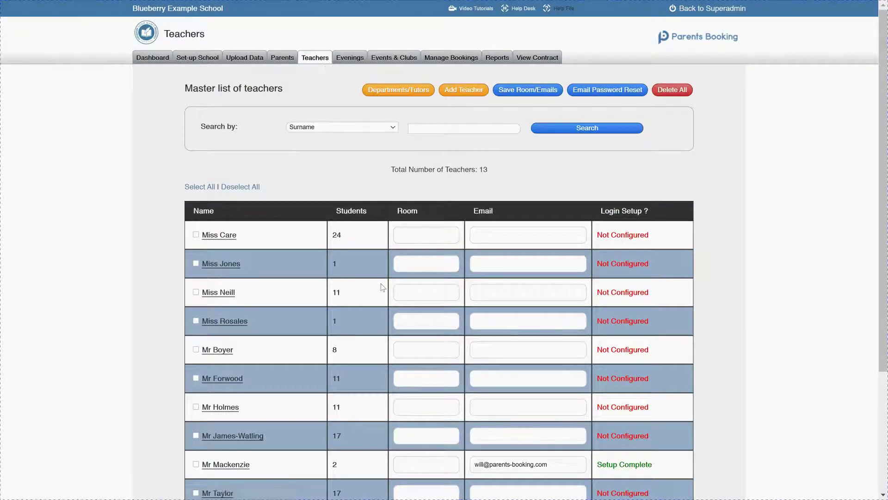
pyautogui.click(462, 90)
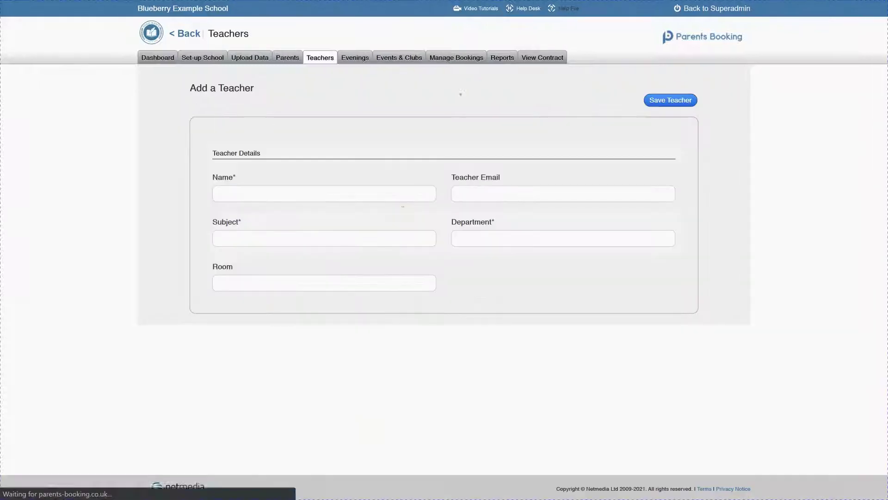
pyautogui.click(373, 193)
pyautogui.write('Mrs James')
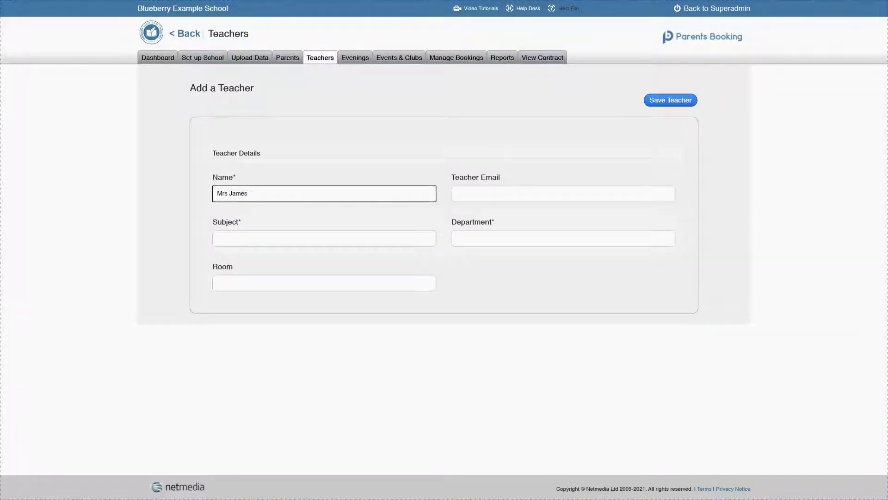
pyautogui.write('-Hooper')
pyautogui.click(308, 237)
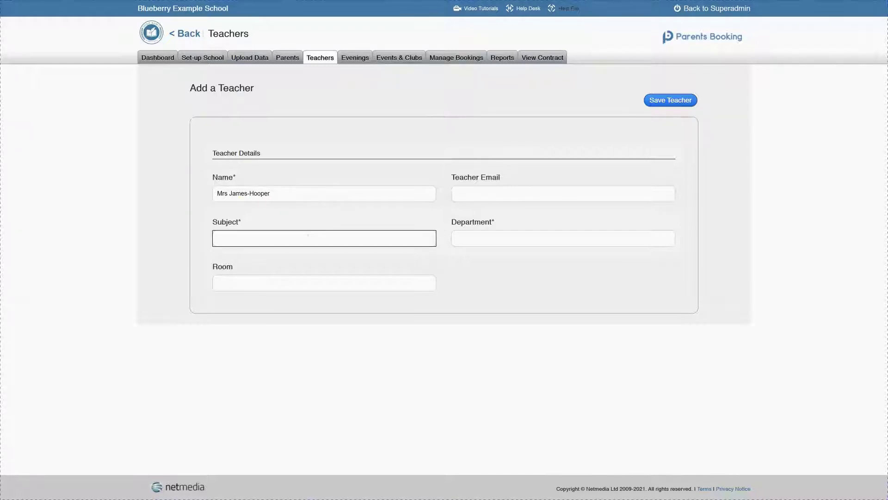
pyautogui.write('P1A')
pyautogui.press('Tab')
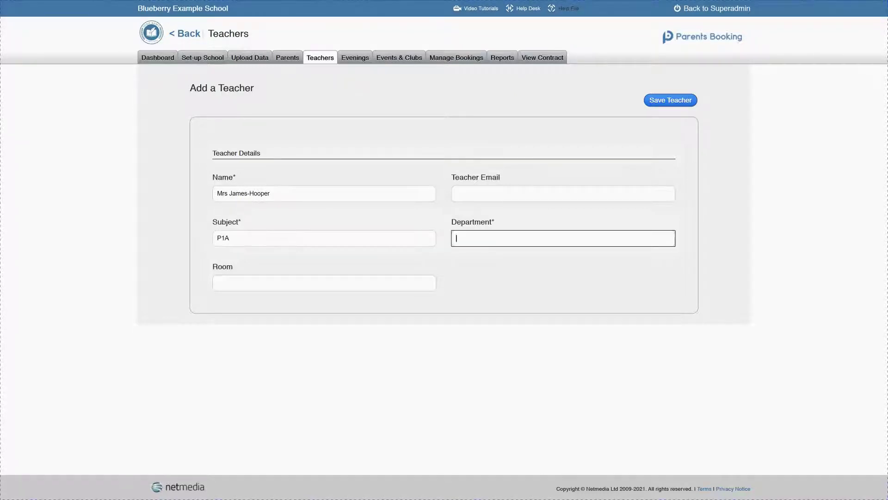
pyautogui.write('P1A')
pyautogui.click(516, 193)
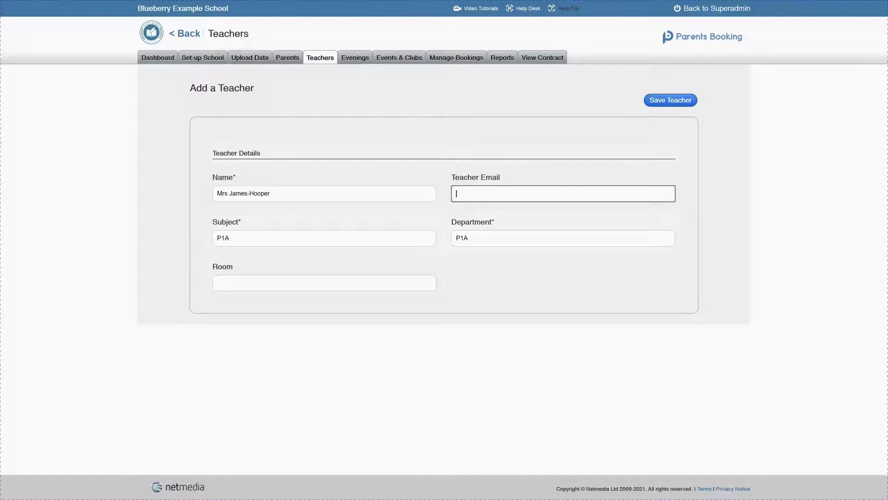
pyautogui.click(671, 100)
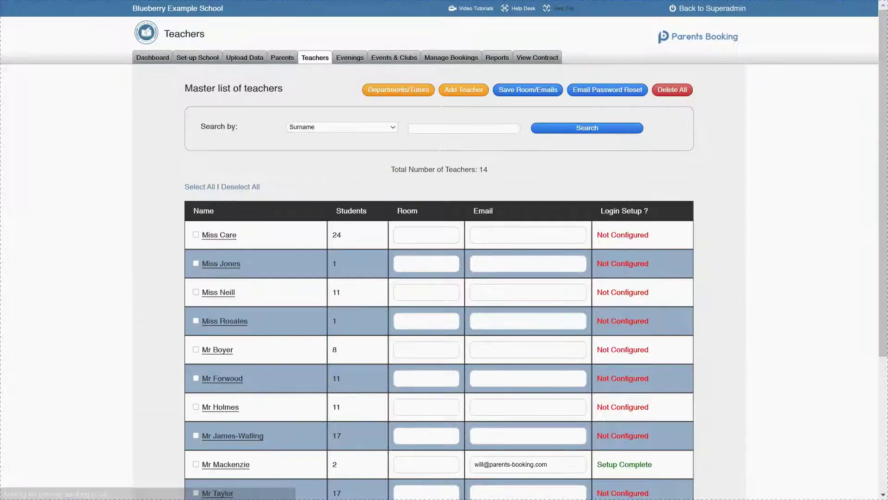
# Fill in a placeholder e-mail address in the new teacher's row of the master list of teachers.
pyautogui.scroll(-3, 516, 197)
pyautogui.scroll(-2, 311, 253)
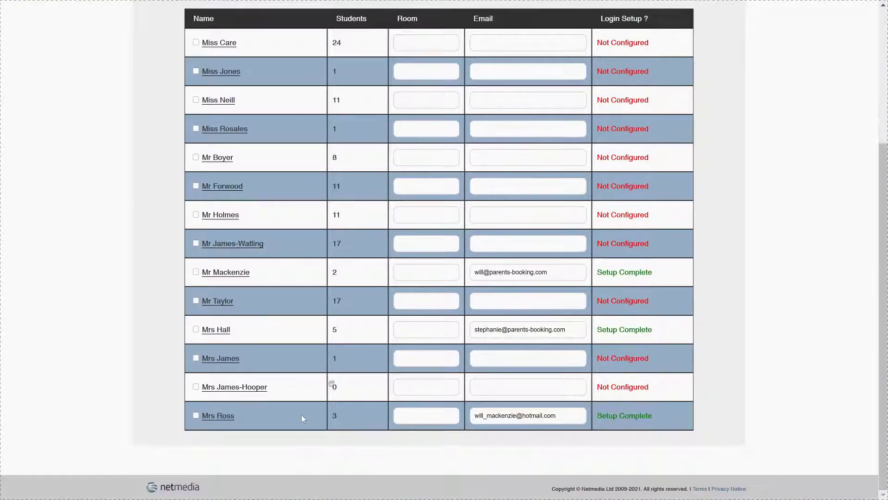
pyautogui.click(504, 387)
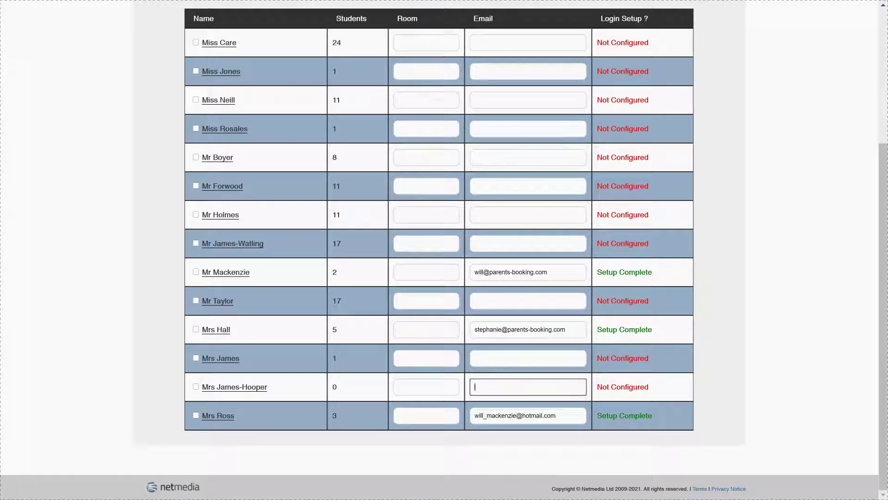
pyautogui.write('tbc@tbc.com')
pyautogui.scroll(4, 581, 249)
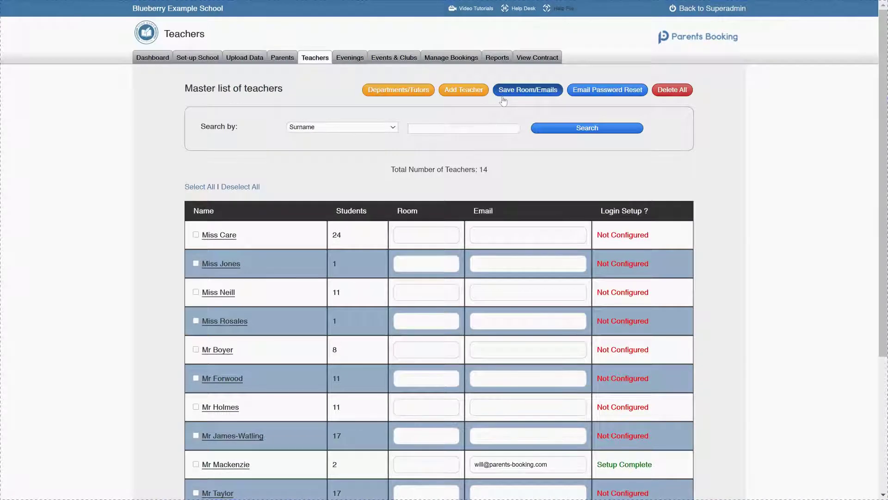
pyautogui.scroll(-4, 581, 249)
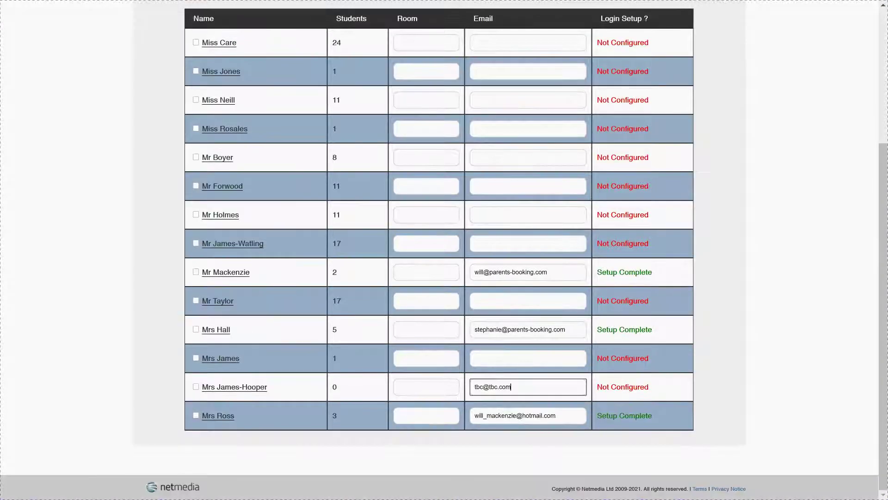
pyautogui.scroll(4, 444, 250)
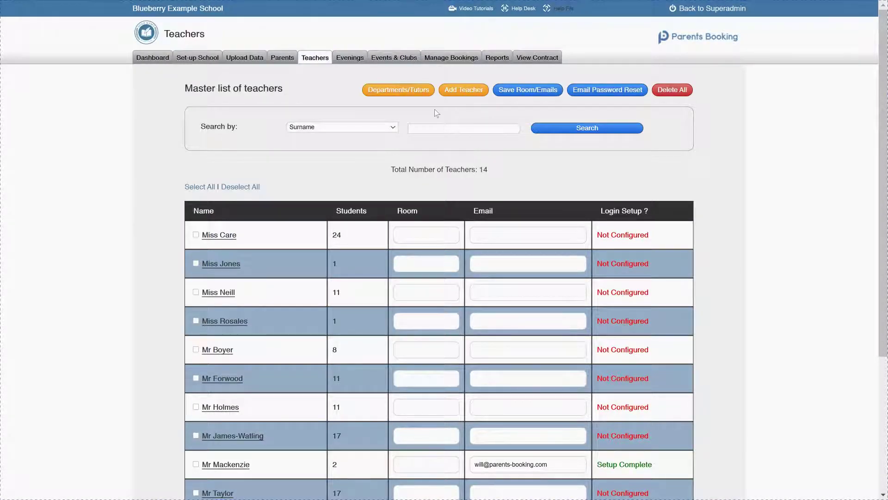
pyautogui.scroll(-4, 317, 320)
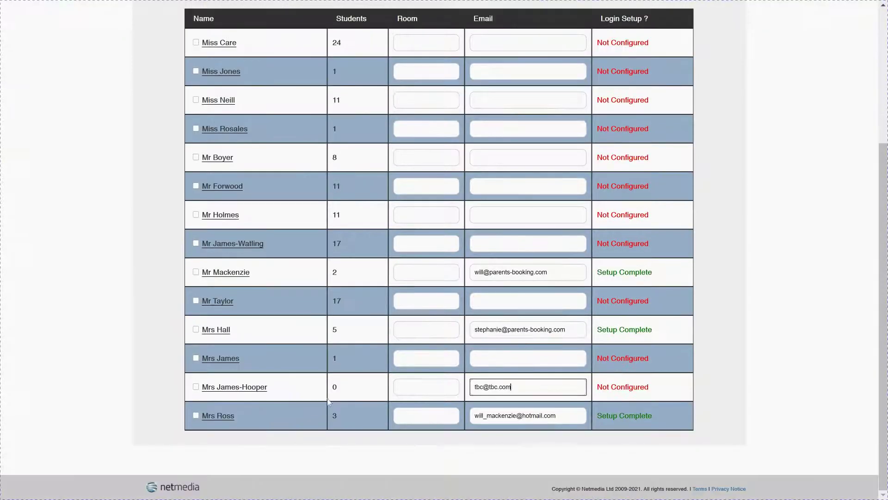
pyautogui.scroll(4, 338, 386)
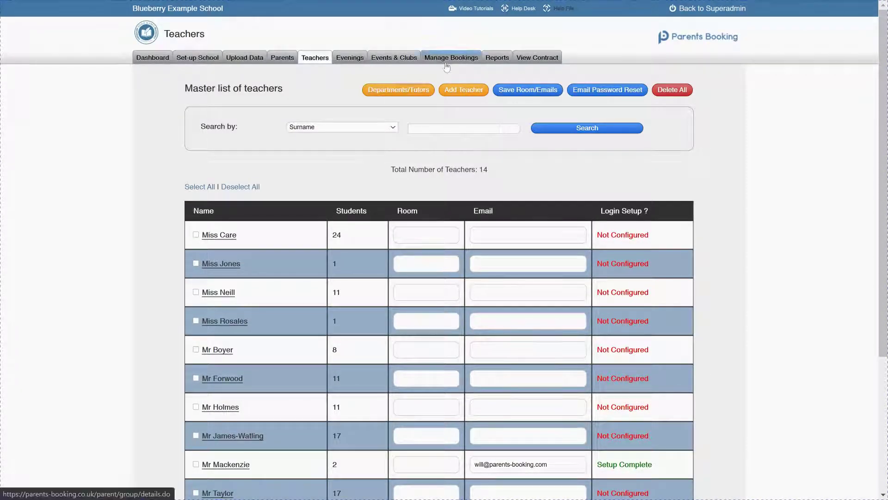
# Open the March Parents' Evening bookings and select only the 12:00 and 12:20 Accountancy appointments.
pyautogui.click(446, 59)
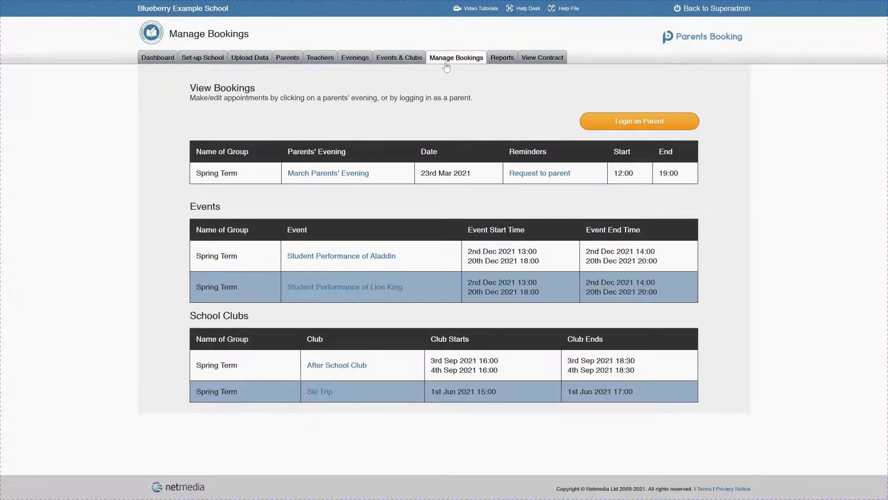
pyautogui.click(326, 174)
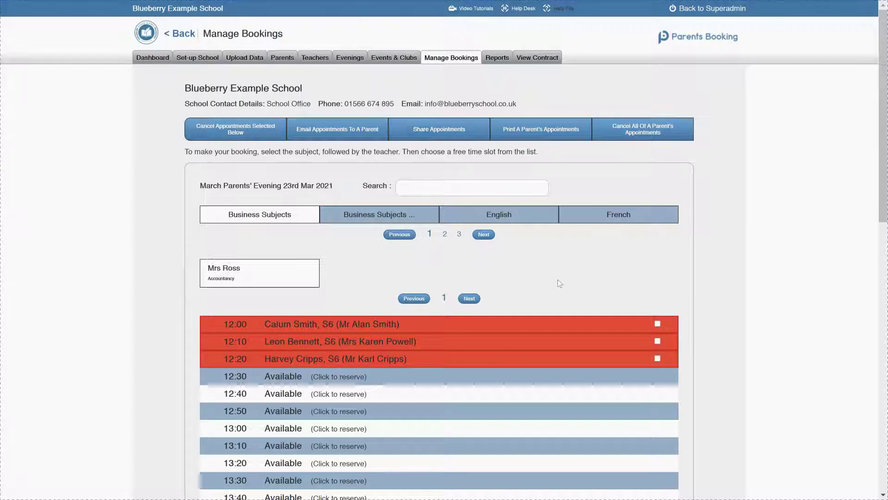
pyautogui.click(658, 324)
pyautogui.click(658, 358)
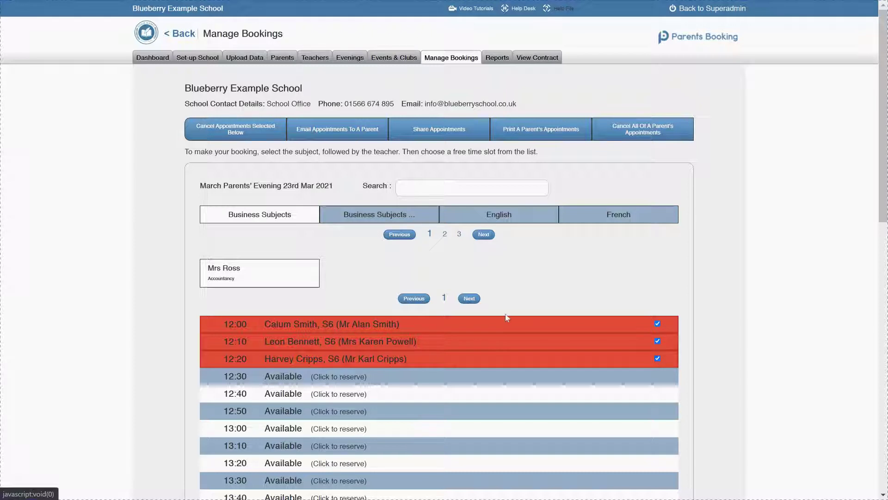
pyautogui.click(659, 342)
# Share the selected appointments with the new P1A teacher who is not in the evening, and acknowledge the message.
pyautogui.click(453, 136)
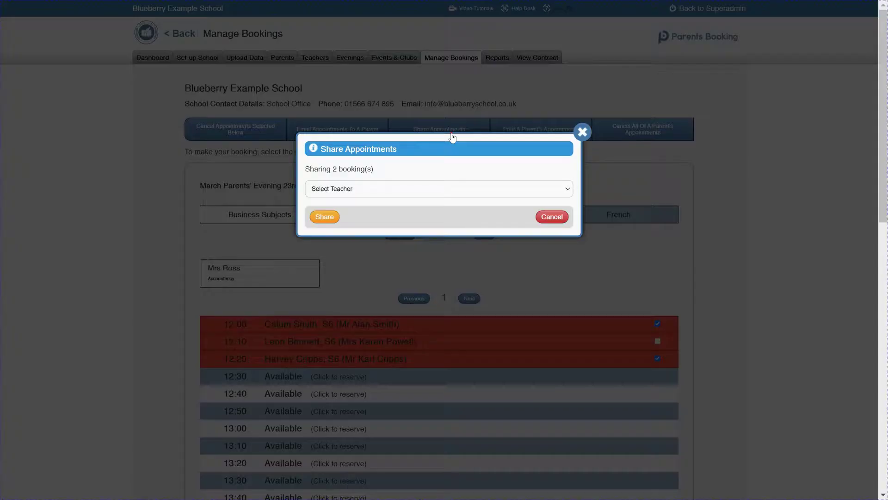
pyautogui.click(386, 193)
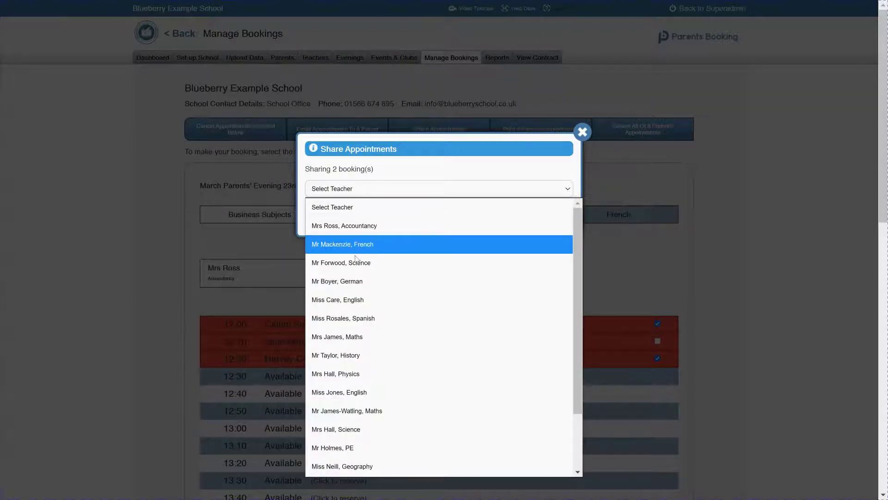
pyautogui.scroll(-3, 577, 286)
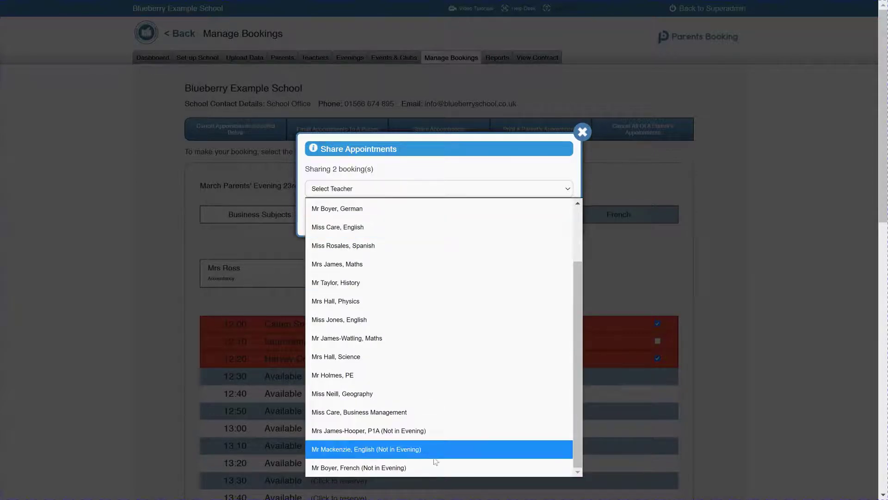
pyautogui.click(427, 431)
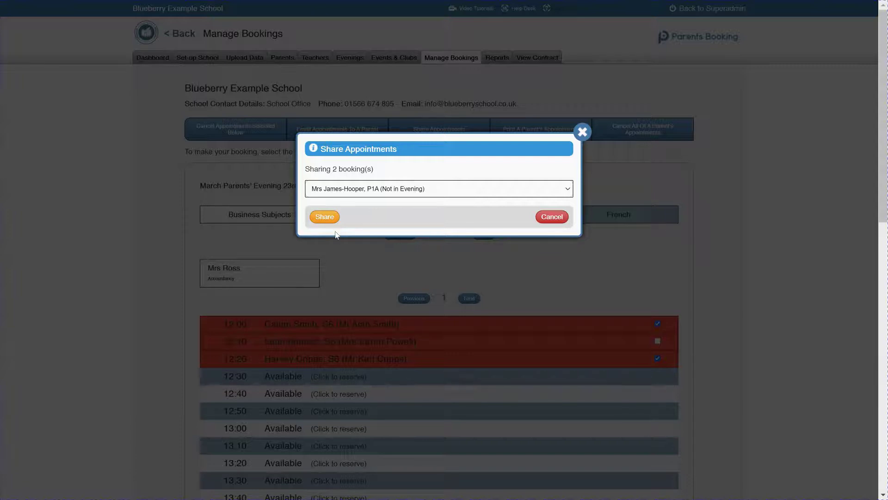
pyautogui.click(334, 217)
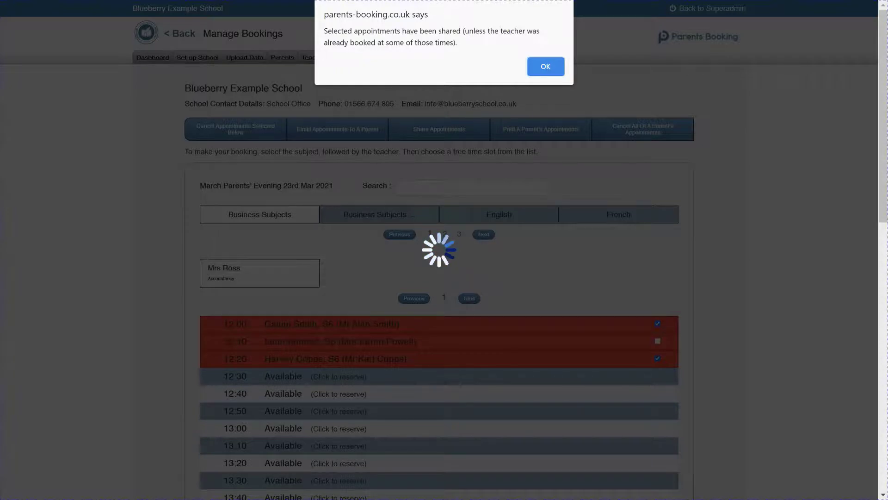
pyautogui.click(557, 69)
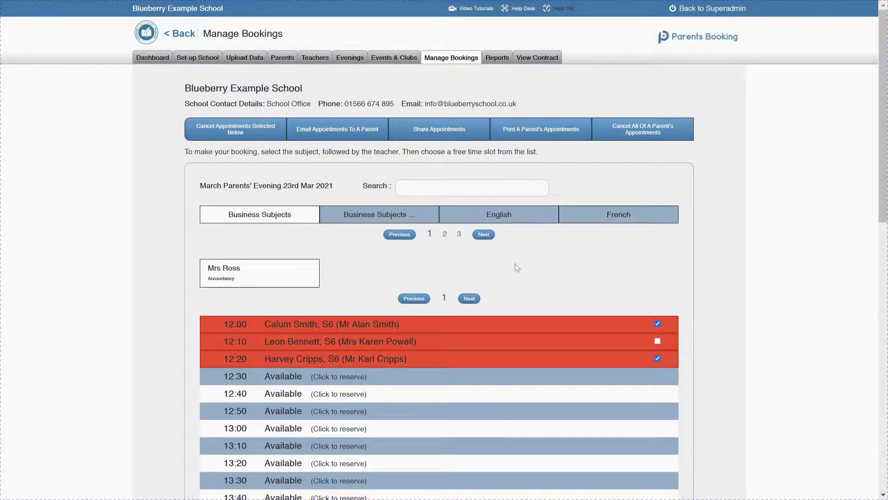
# Reload the bookings page and look up the new P1A teacher by surname to view the shared appointments.
pyautogui.rightClick(107, 209)
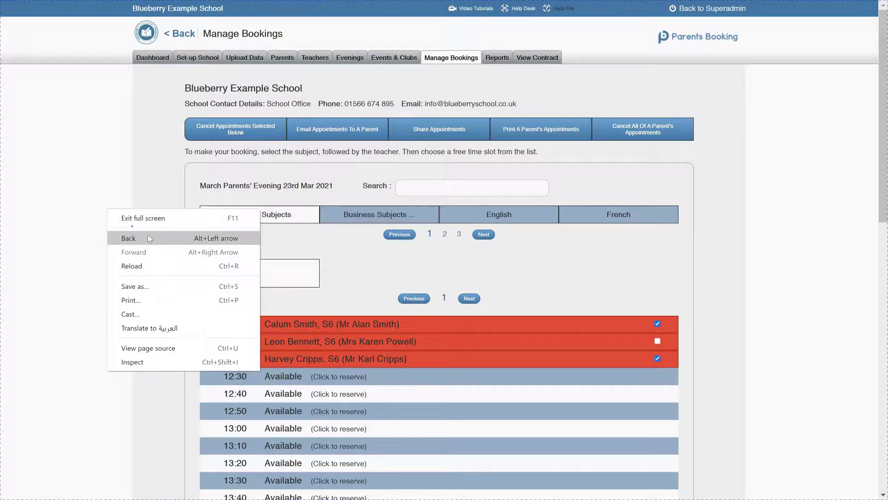
pyautogui.click(151, 268)
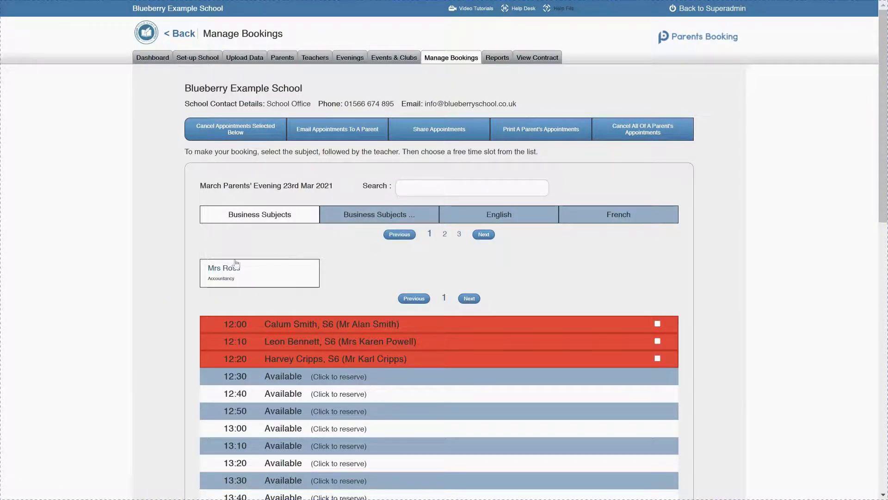
pyautogui.click(447, 187)
pyautogui.write('hooper')
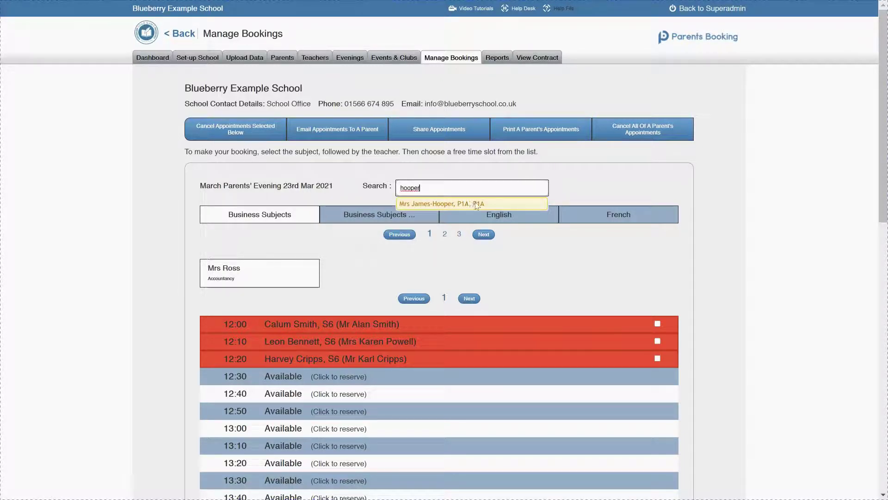
pyautogui.click(476, 203)
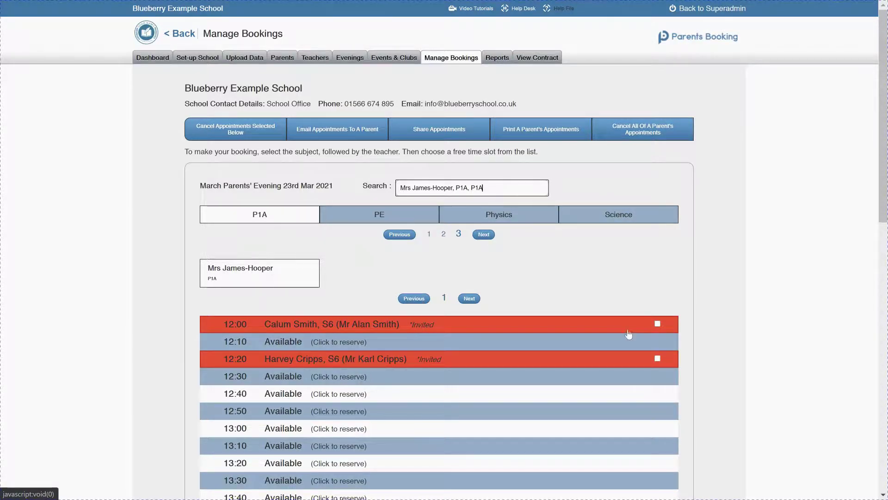
pyautogui.click(657, 323)
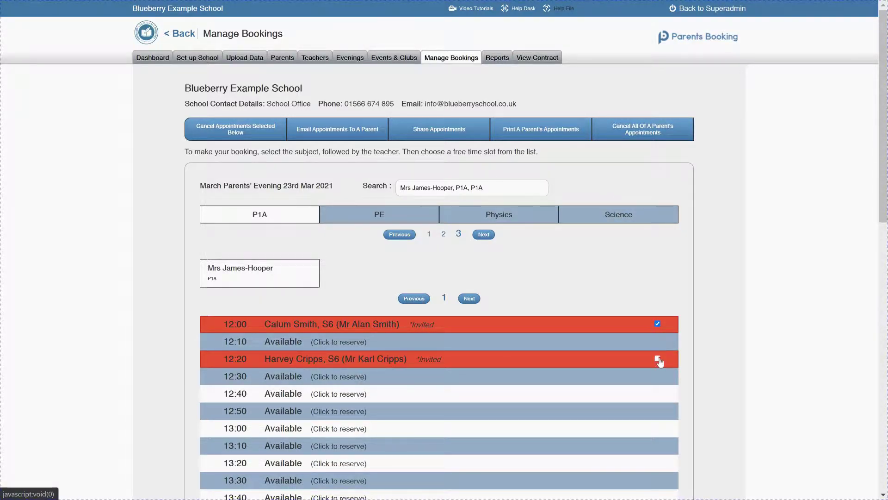
pyautogui.click(658, 323)
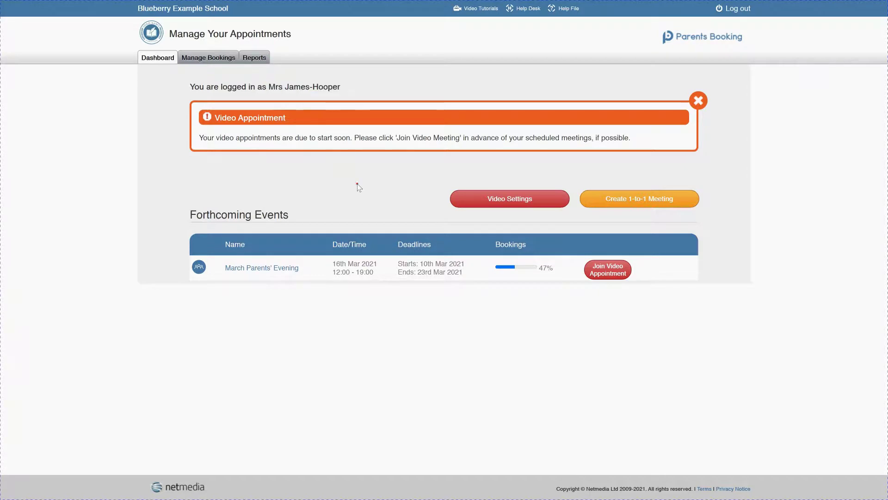
# Join the March Parents' Evening video appointment, allowing device access and applying the Realtek microphone array and the integrated webcam.
pyautogui.click(599, 273)
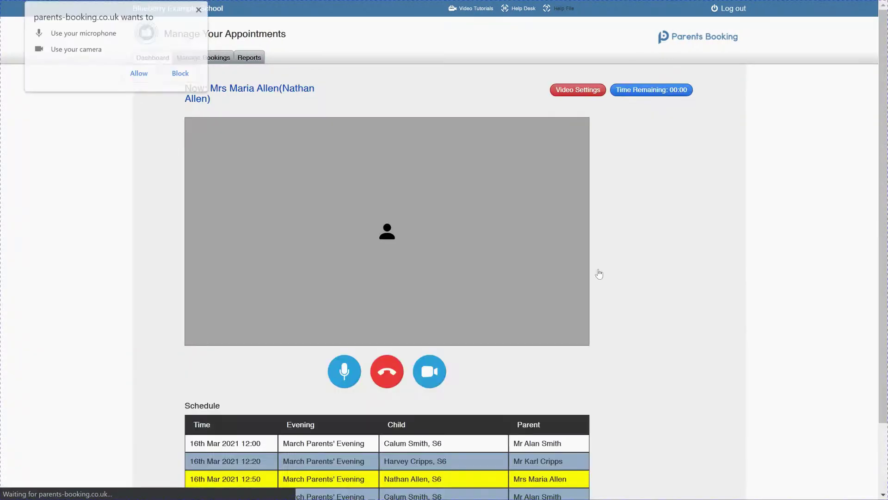
pyautogui.click(139, 74)
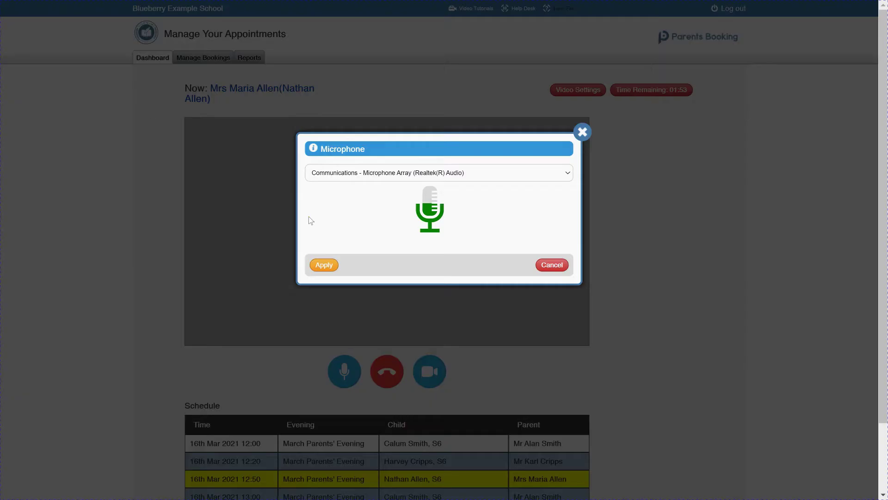
pyautogui.click(330, 267)
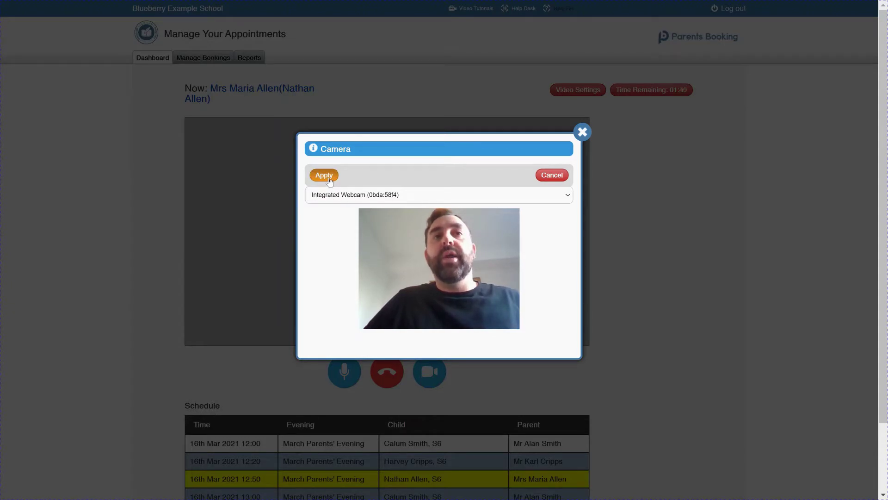
pyautogui.click(324, 176)
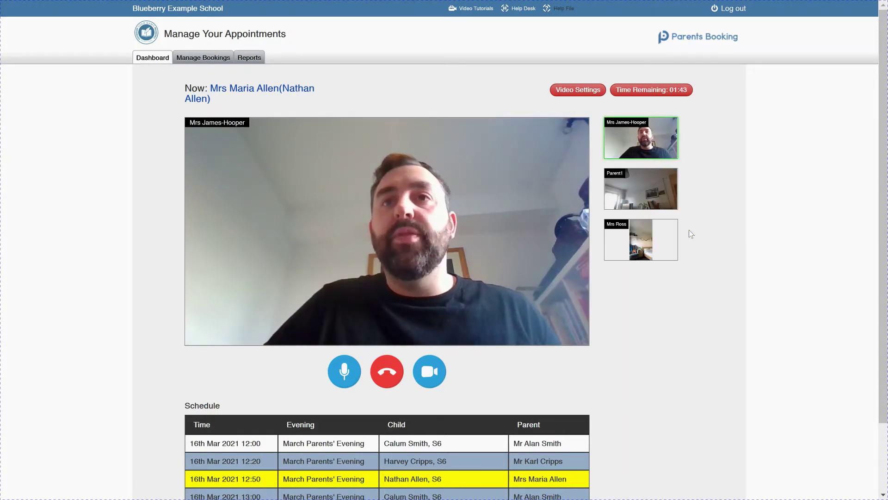
# Switch the main video between the other teacher, Parent1 and the own feed, and examine the appointment schedule below.
pyautogui.click(638, 244)
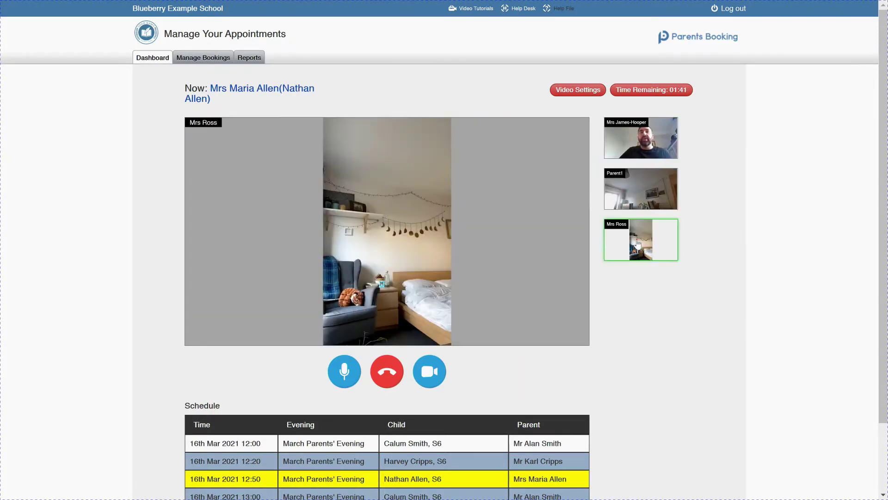
pyautogui.click(645, 203)
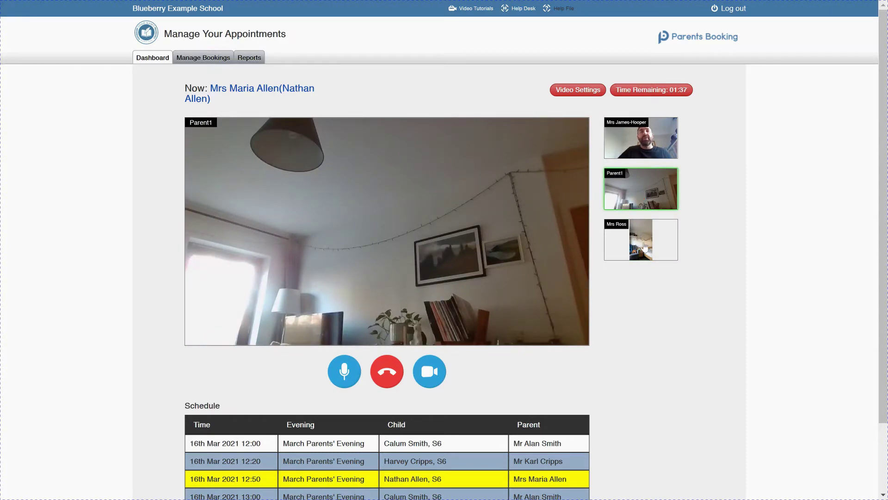
pyautogui.click(655, 153)
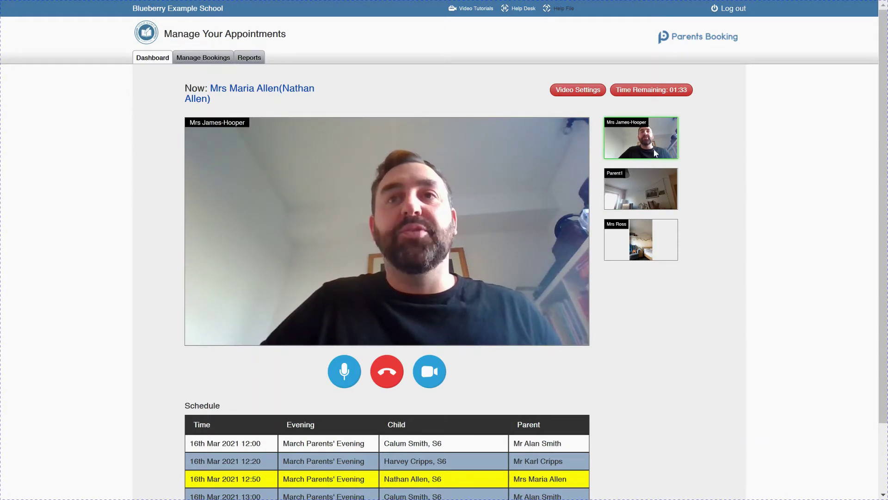
pyautogui.click(646, 248)
pyautogui.click(652, 191)
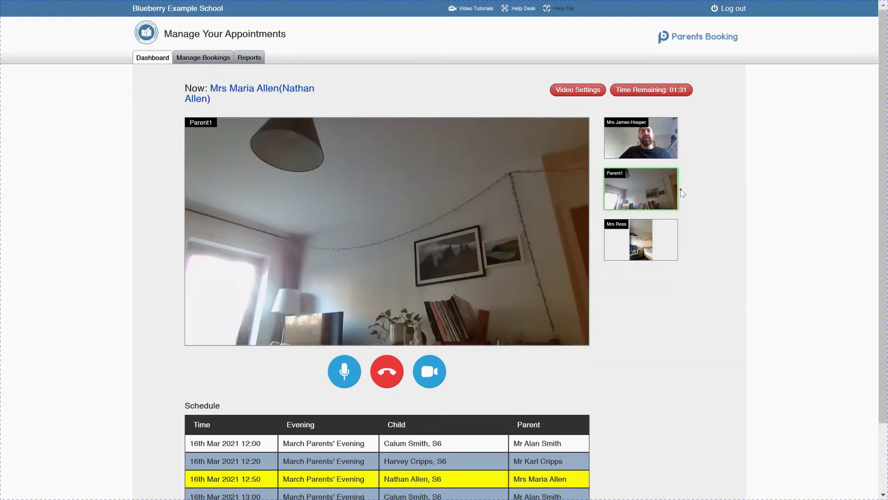
pyautogui.scroll(-3, 743, 190)
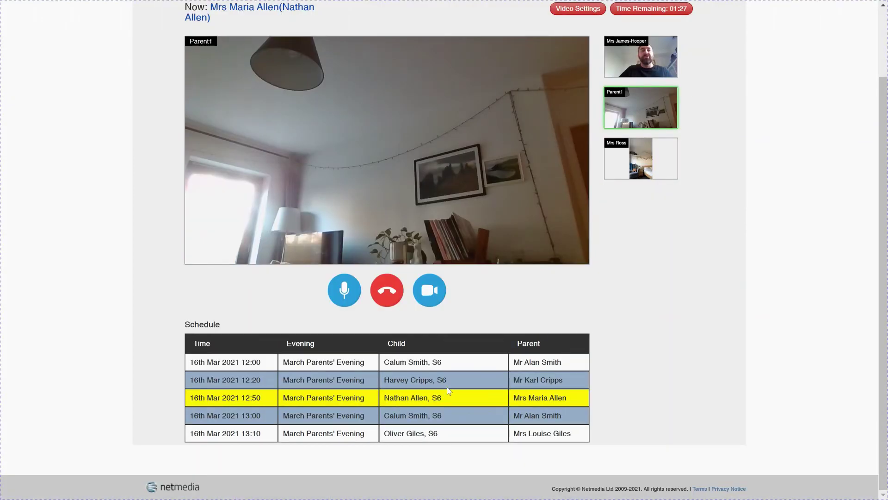
pyautogui.scroll(3, 471, 390)
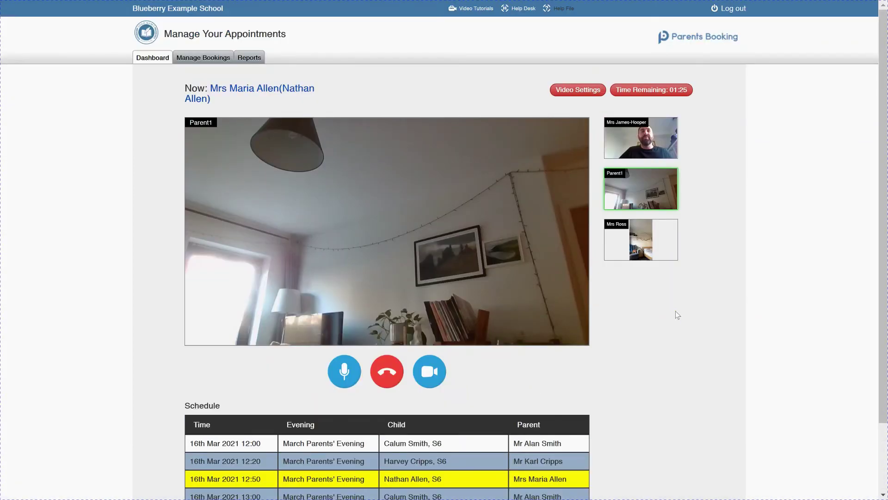